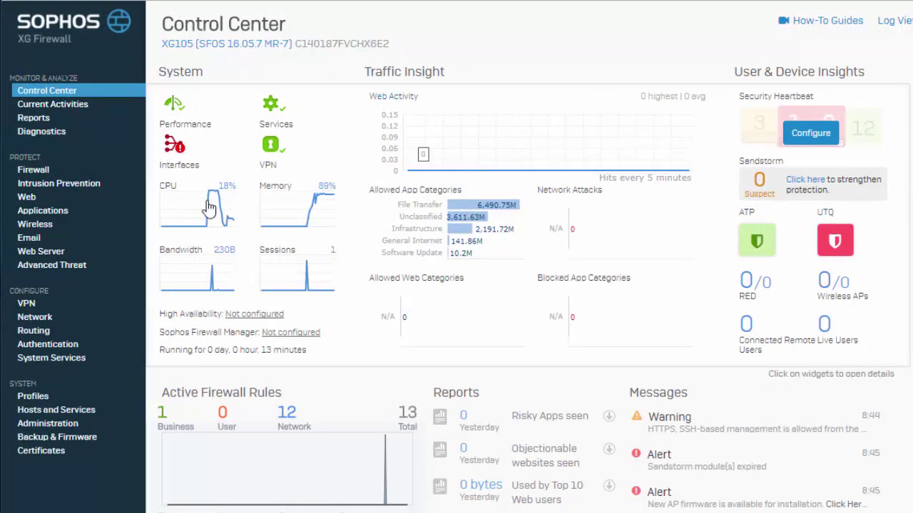
Switch the RED service status on under System Services.
left_click(75, 360)
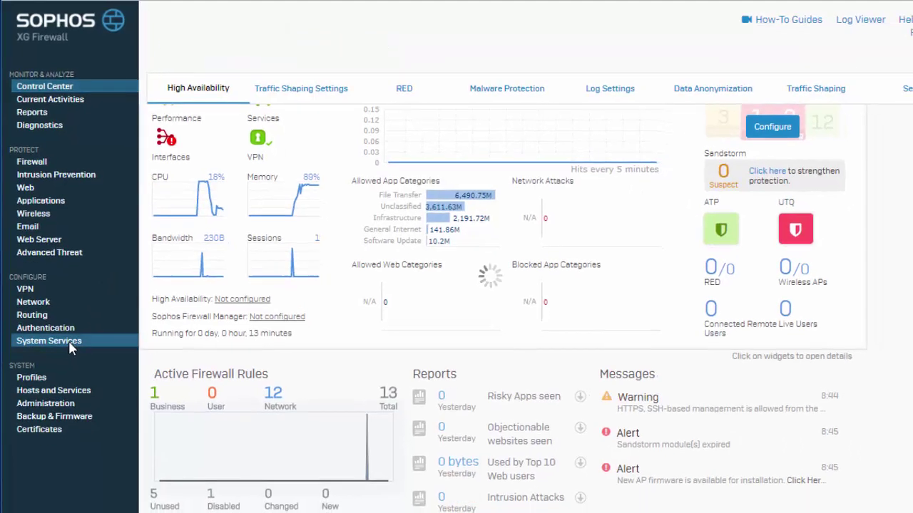
left_click(407, 89)
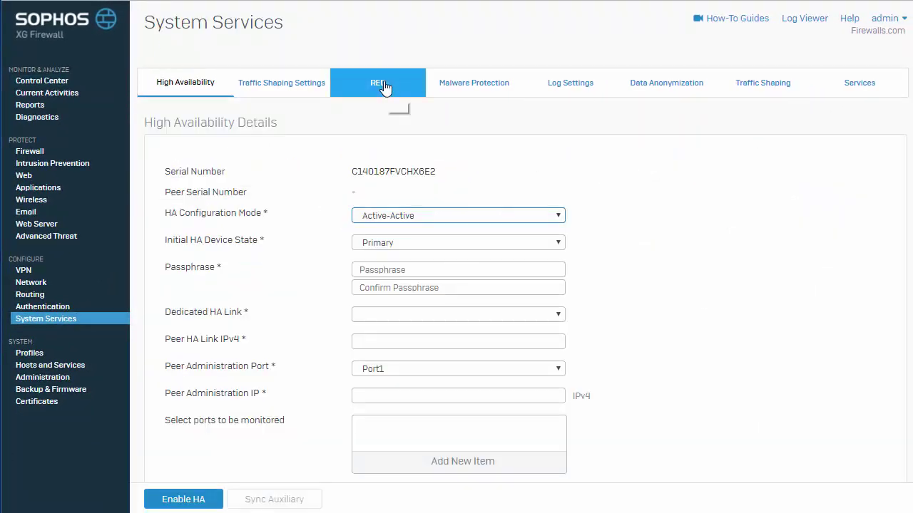
left_click(371, 179)
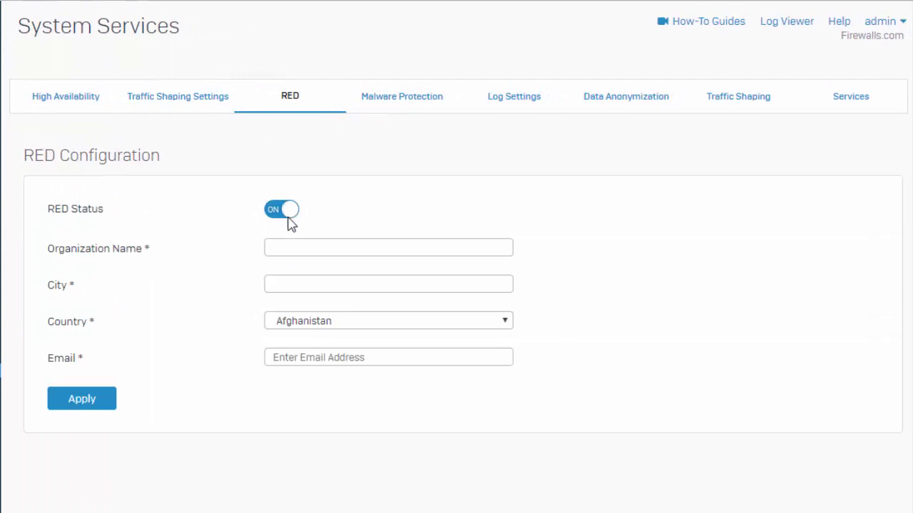
Enter organization Firewalls.com, Inc., Indianapolis, United States and a contact e-mail, then apply.
left_click(288, 242)
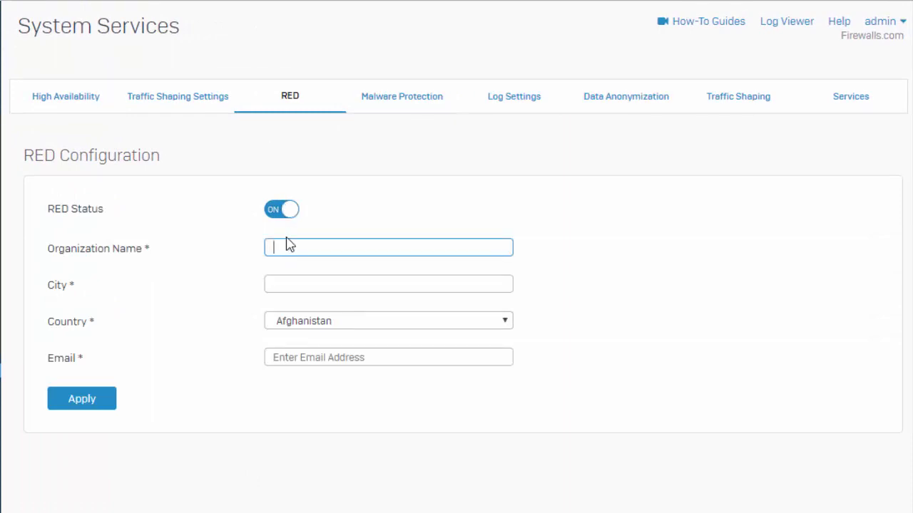
type("Firewalls.com, Inc.")
key("Tab")
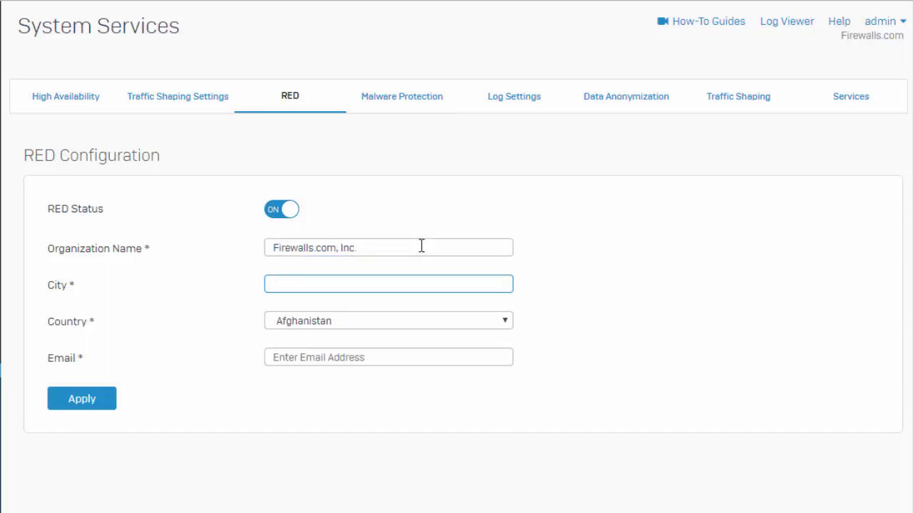
type("Indianapolis")
key("Tab")
type("un")
key("Down")
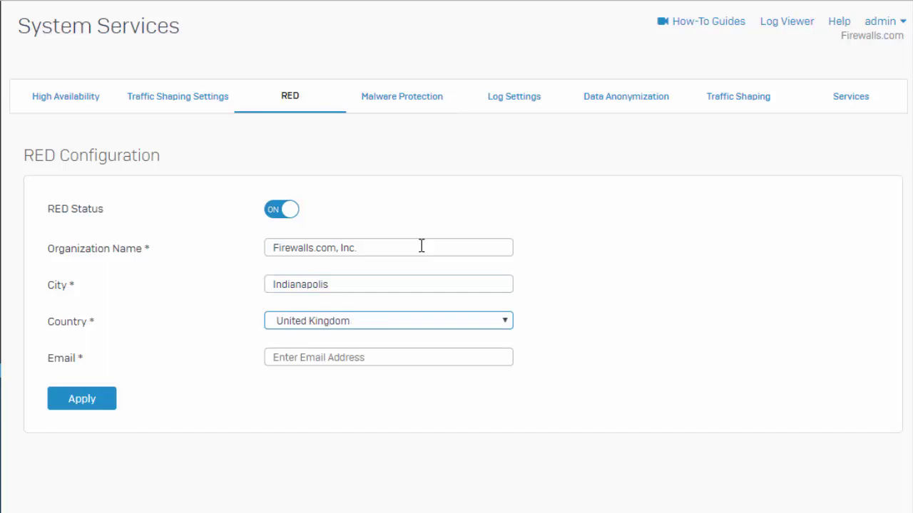
key("Down")
key("Tab")
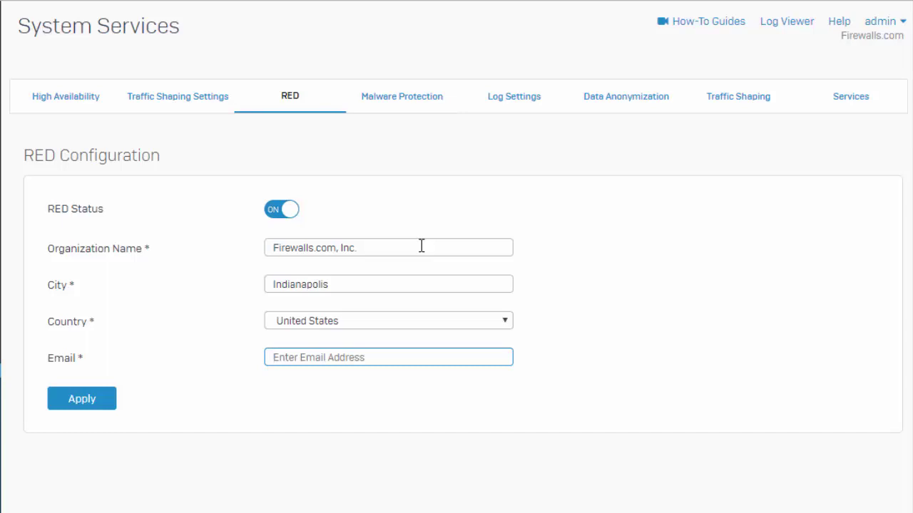
type("sop")
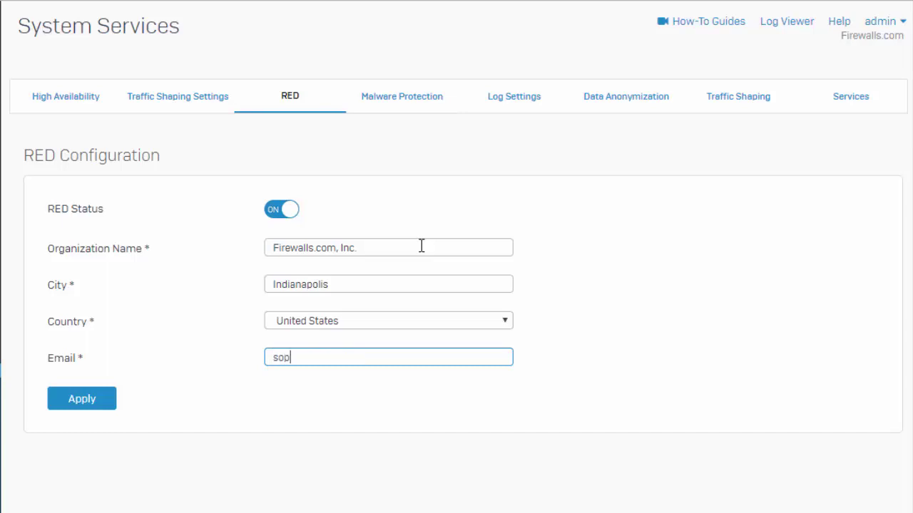
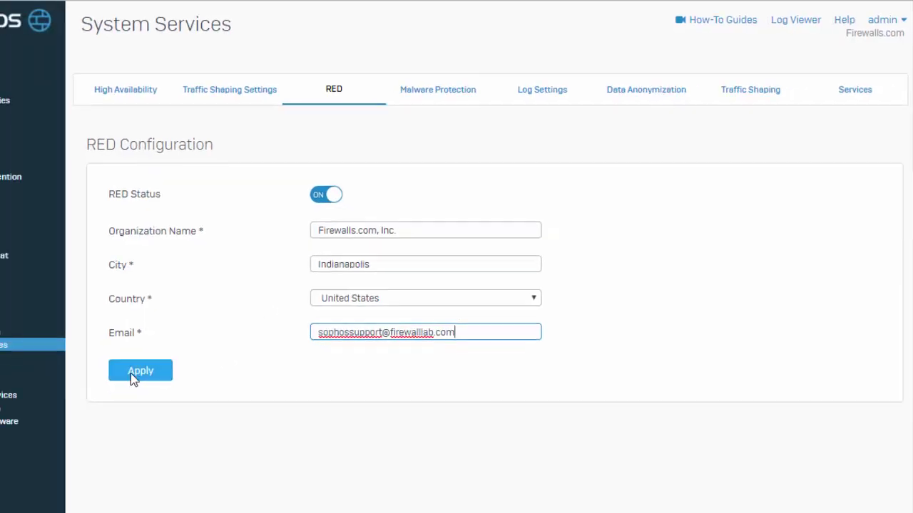
left_click(132, 372)
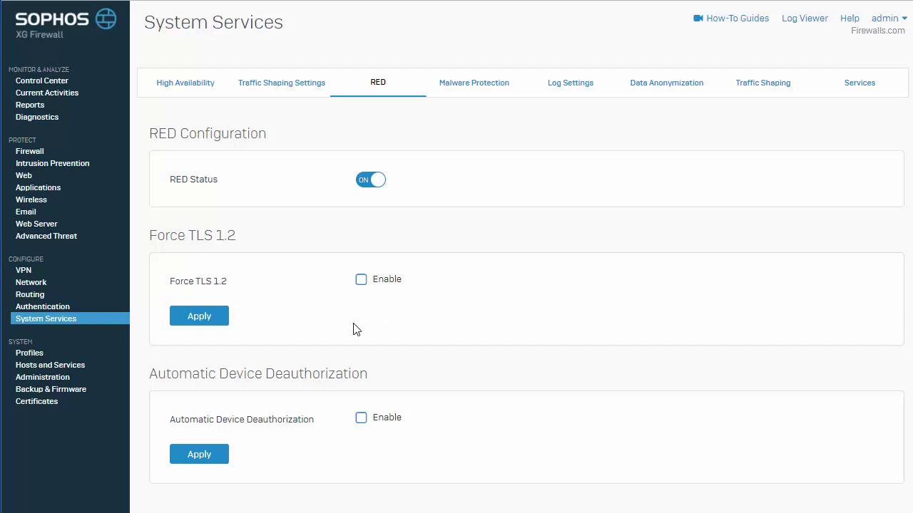
Start adding a new RED interface from Network > Interfaces.
left_click(33, 283)
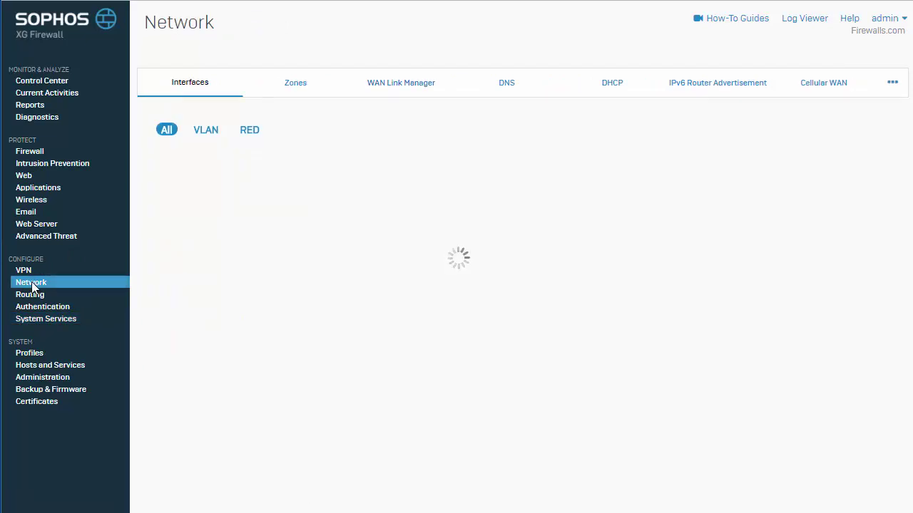
left_click(181, 82)
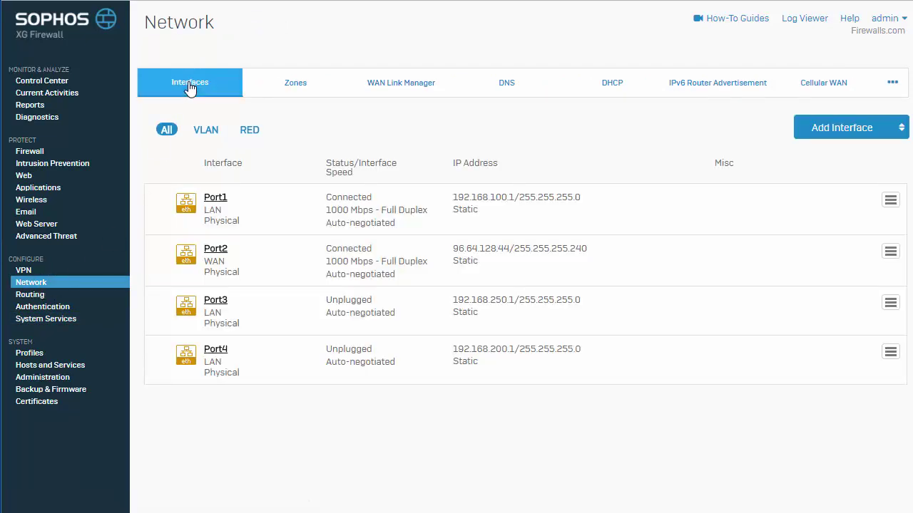
left_click(870, 140)
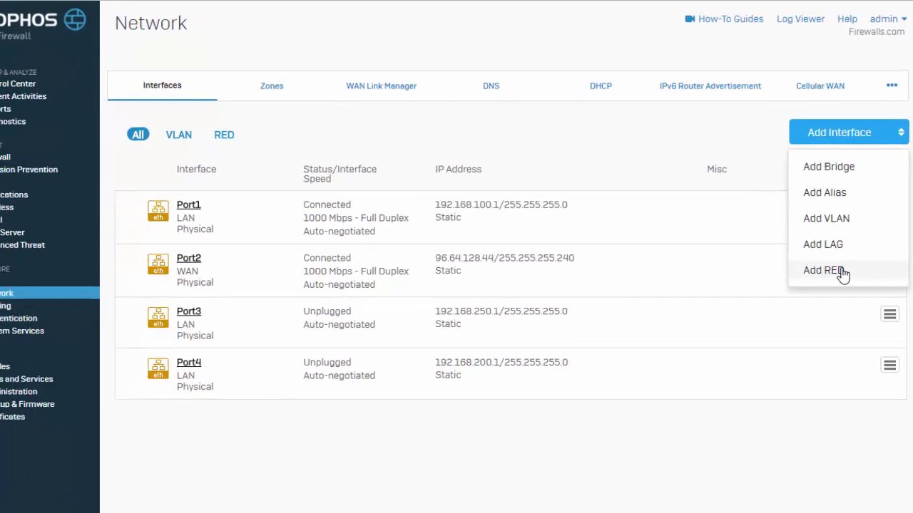
left_click(813, 303)
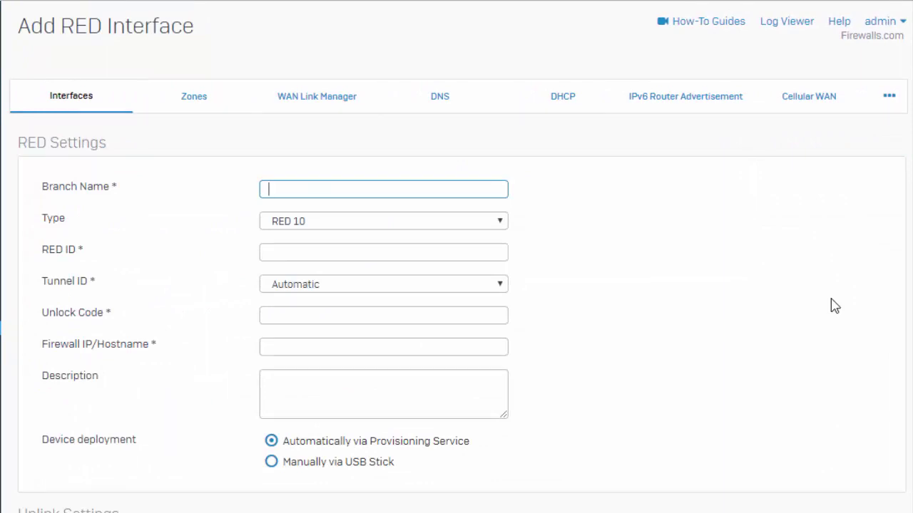
Name the branch Warehouse, keep type RED 10, and paste the device's RED ID.
type("Warehouse")
left_click(415, 220)
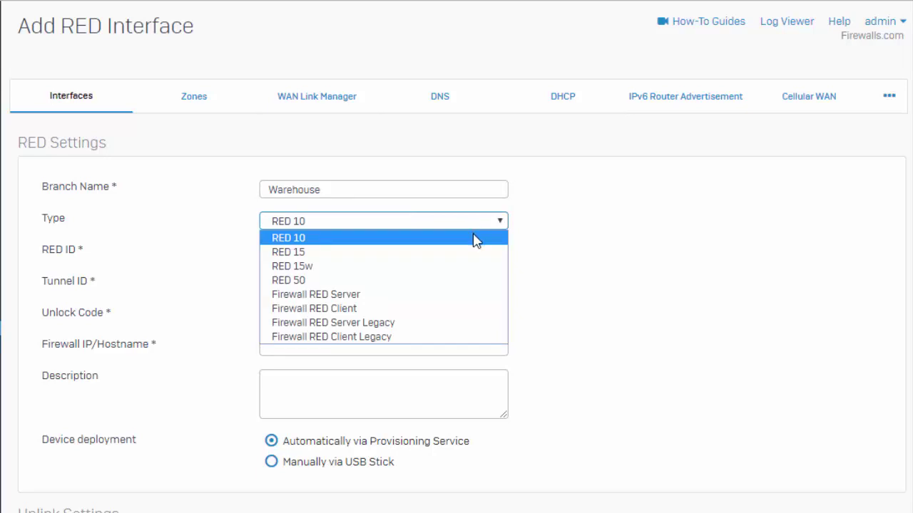
left_click(476, 240)
left_click(472, 250)
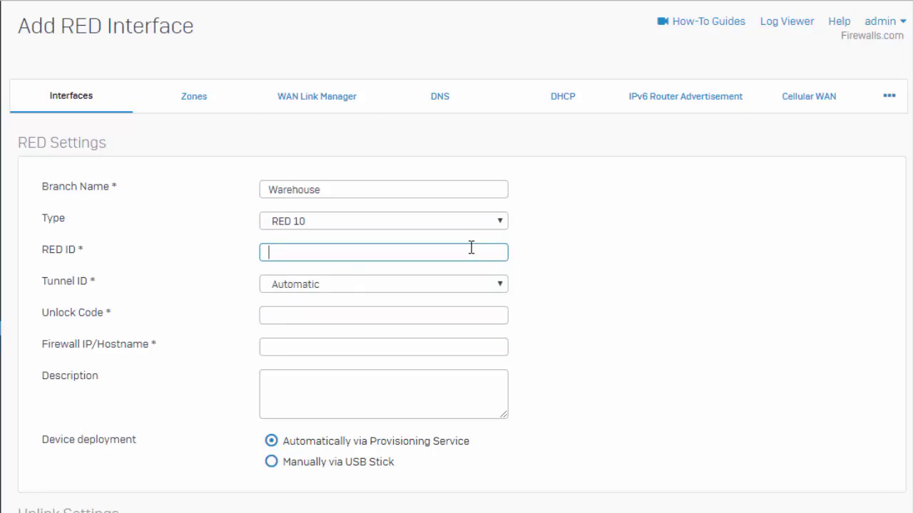
left_click(773, 196)
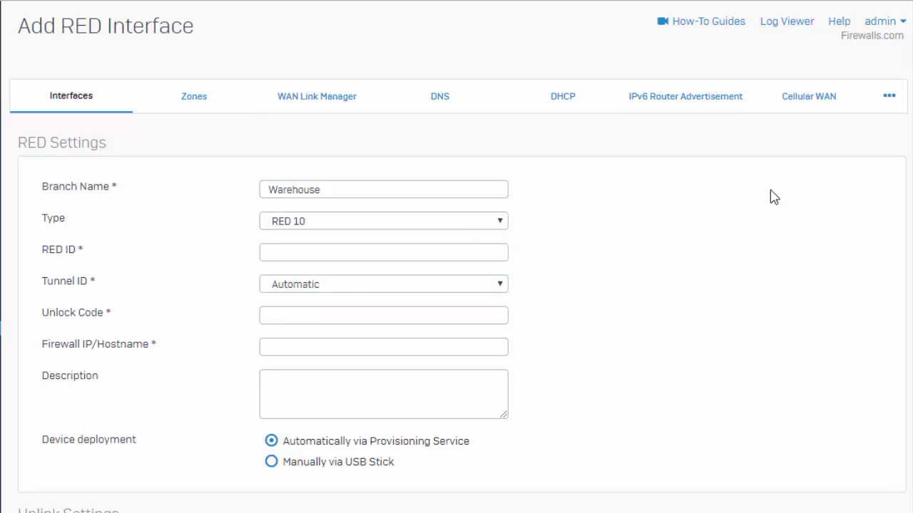
left_click(410, 255)
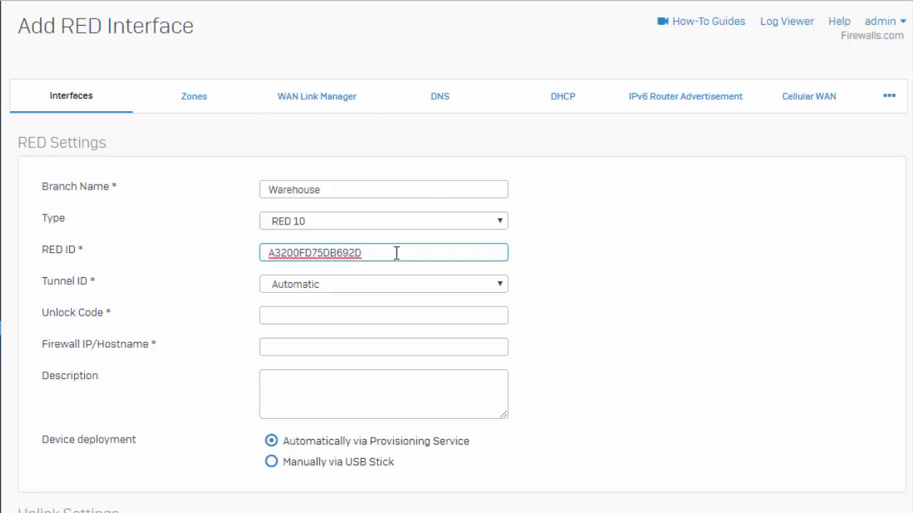
Paste the device's unlock code and set the firewall hostname to lab.firewalls.com.
left_click(355, 312)
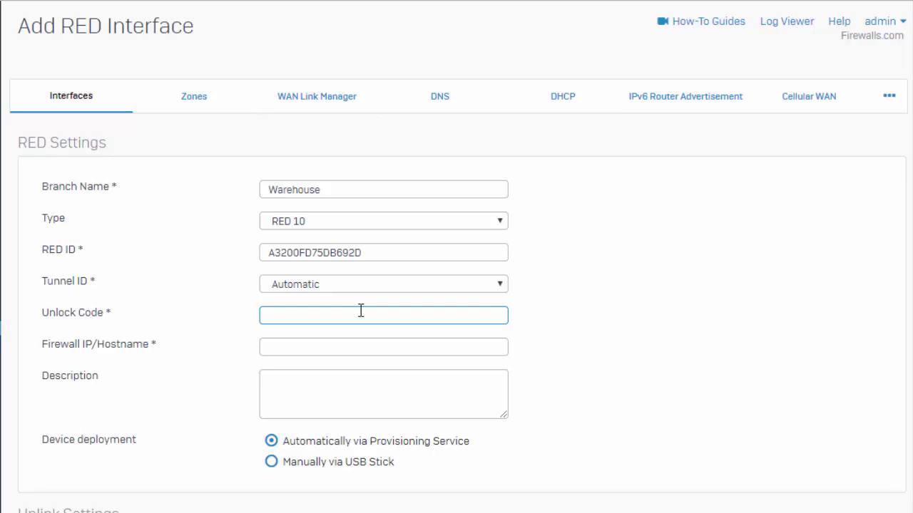
left_click(428, 318)
key("ctrl+v")
left_click(418, 349)
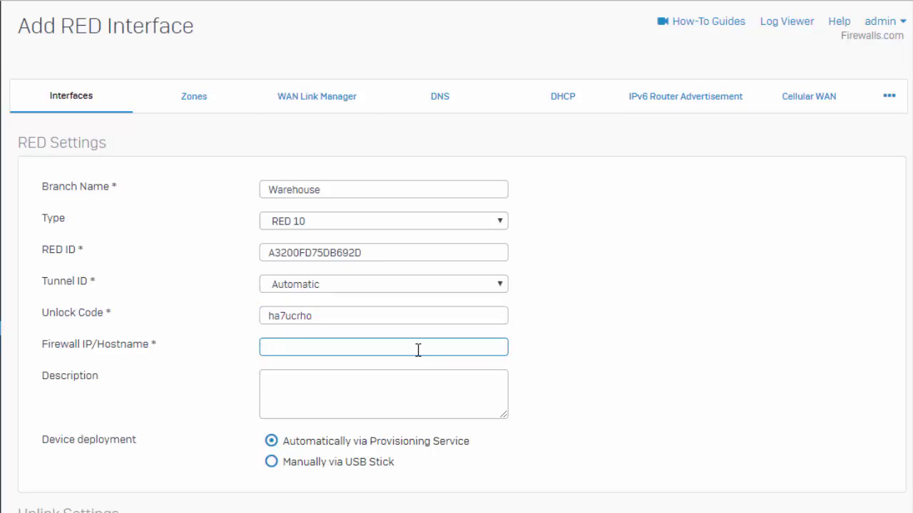
type("lab.firewalls.com")
scroll(418, 350, "down", 1)
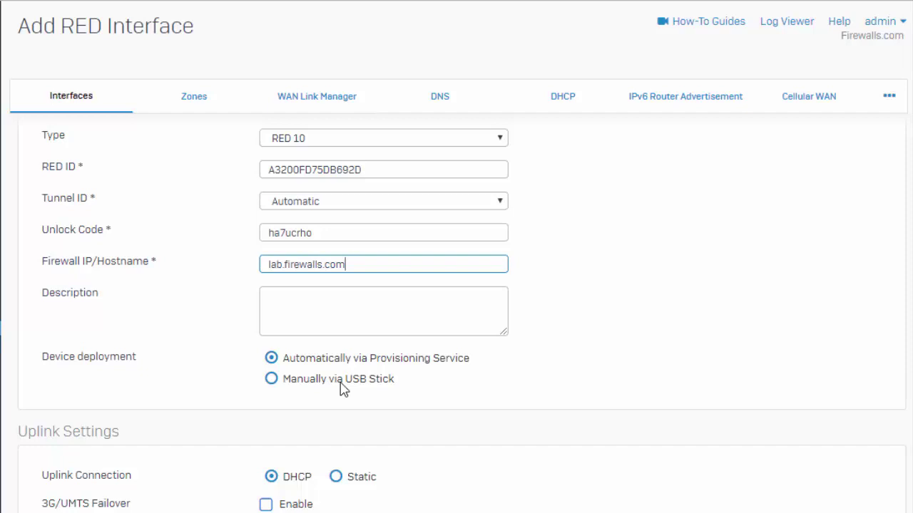
Use Standard/Split mode with RED IP 172.16.150.1 in the Warehouse zone.
scroll(349, 388, "down", 4)
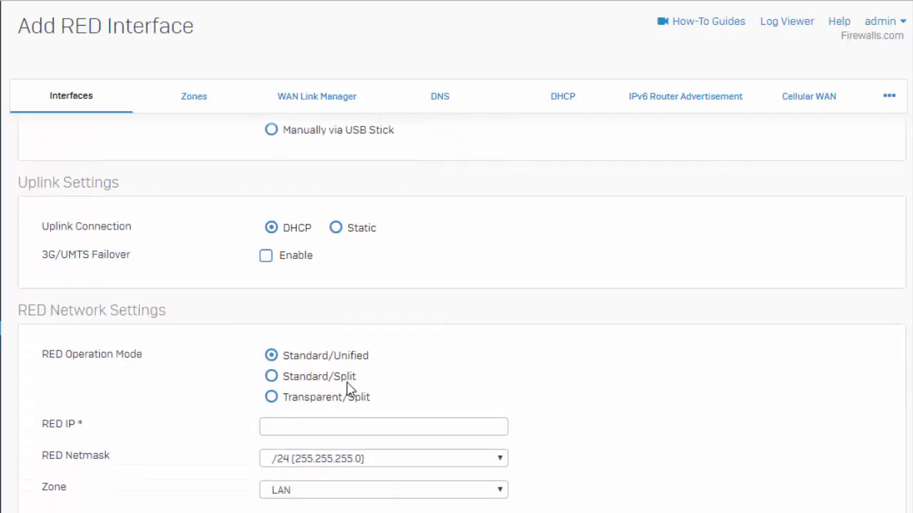
scroll(349, 388, "down", 1)
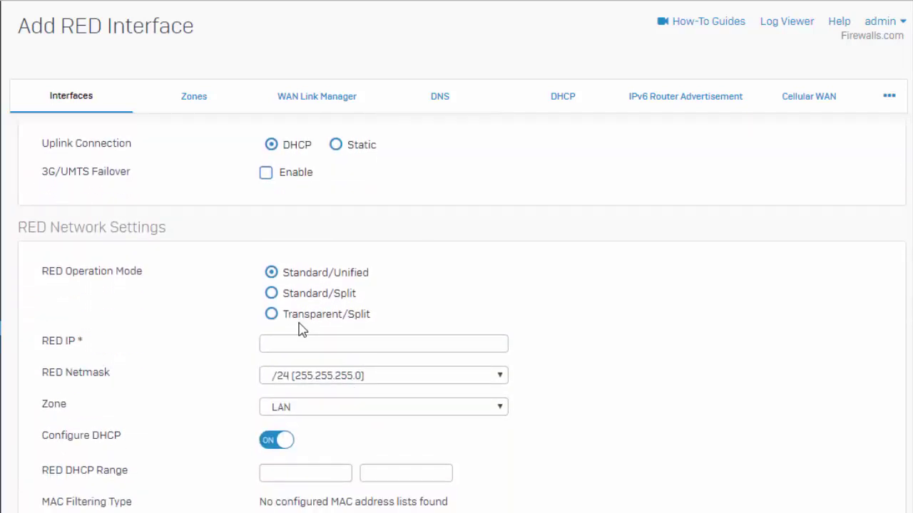
left_click(337, 296)
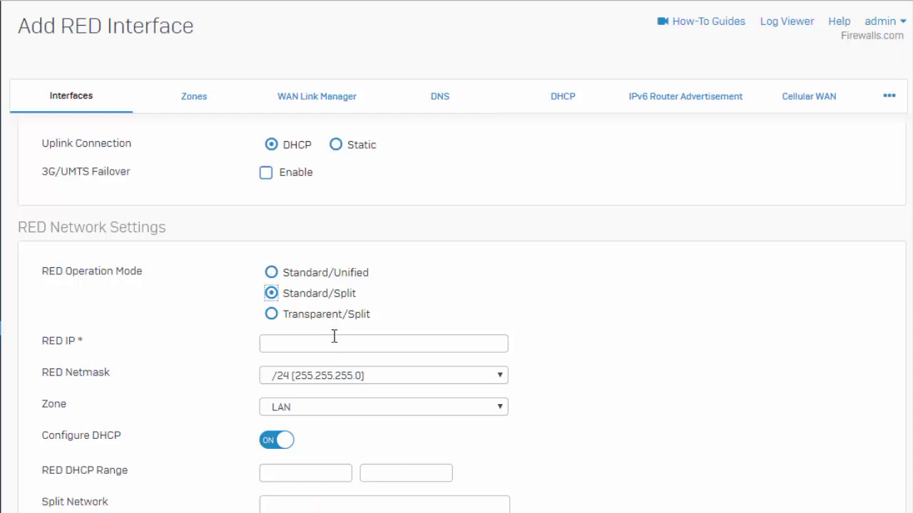
left_click(338, 343)
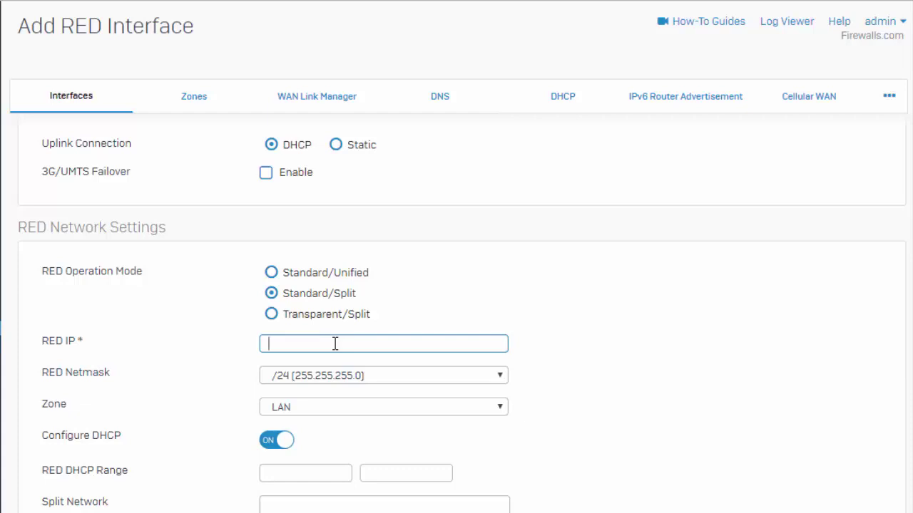
type("172.16.150.1")
left_click(336, 413)
left_click(320, 493)
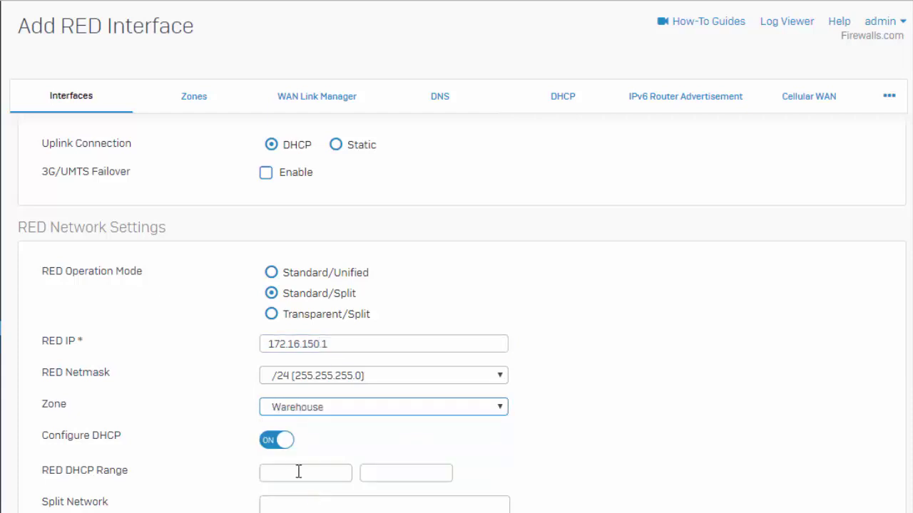
Set the DHCP range 172.16.150.100–172.16.150.120 and bring up the split-network item list.
left_click(298, 472)
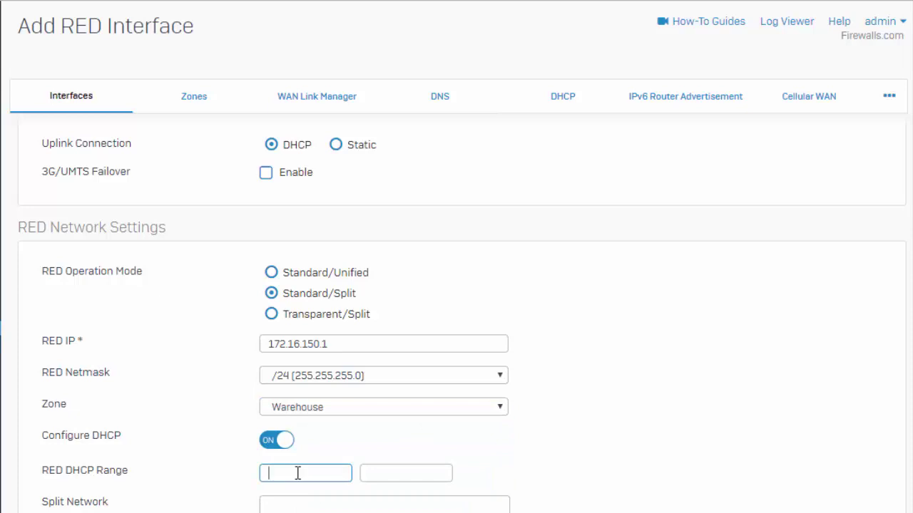
scroll(295, 471, "down", 1)
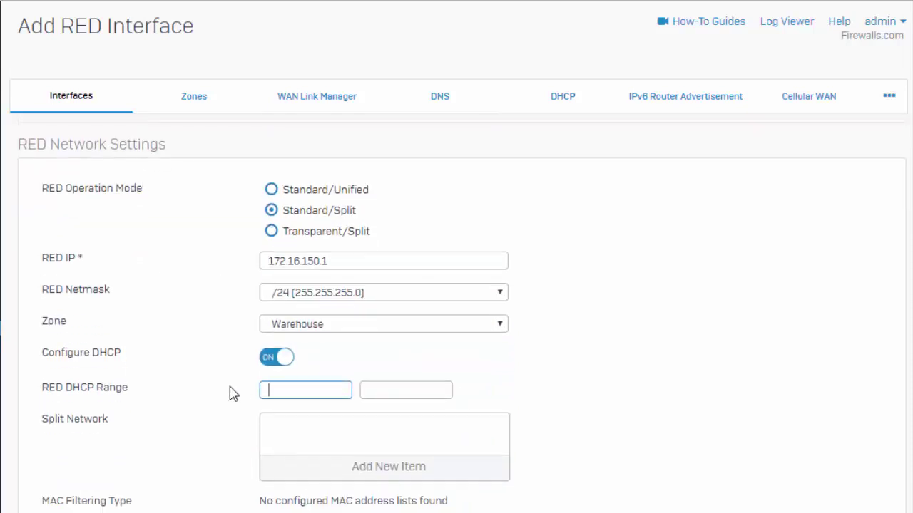
type("172.16.150.100")
key("Tab")
type("172.16.150.")
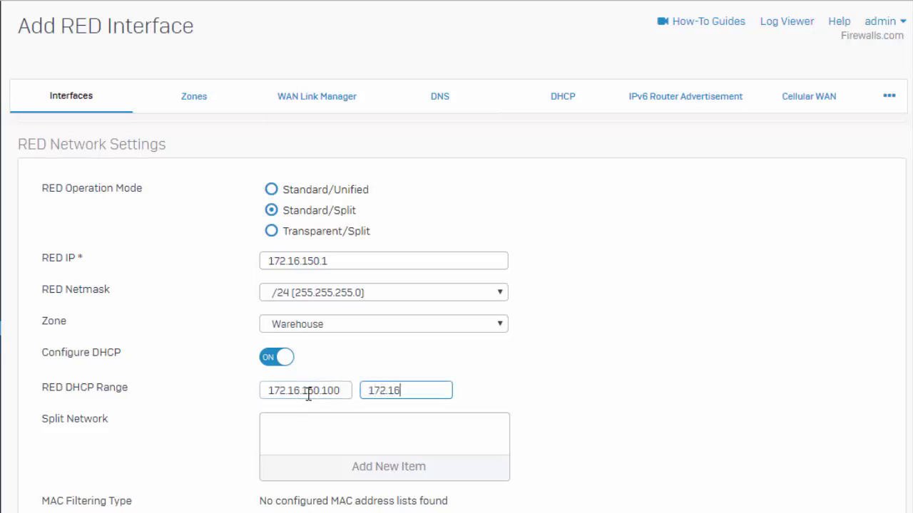
type("120")
left_click(357, 460)
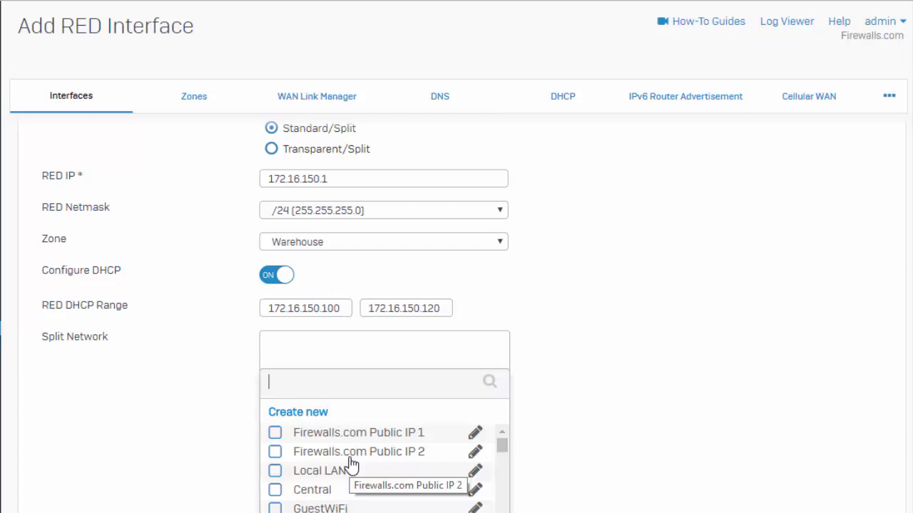
Choose Local LAN as the split network and save the Warehouse RED interface.
left_click(350, 468)
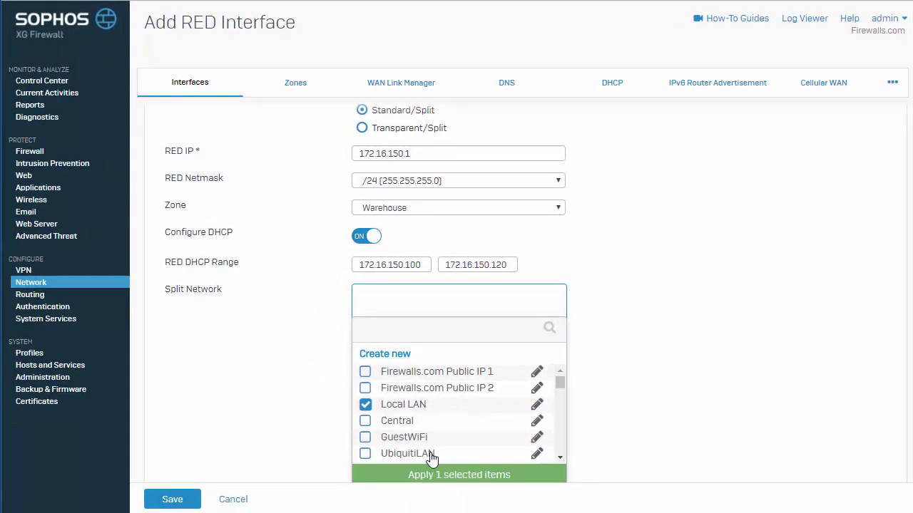
left_click(433, 477)
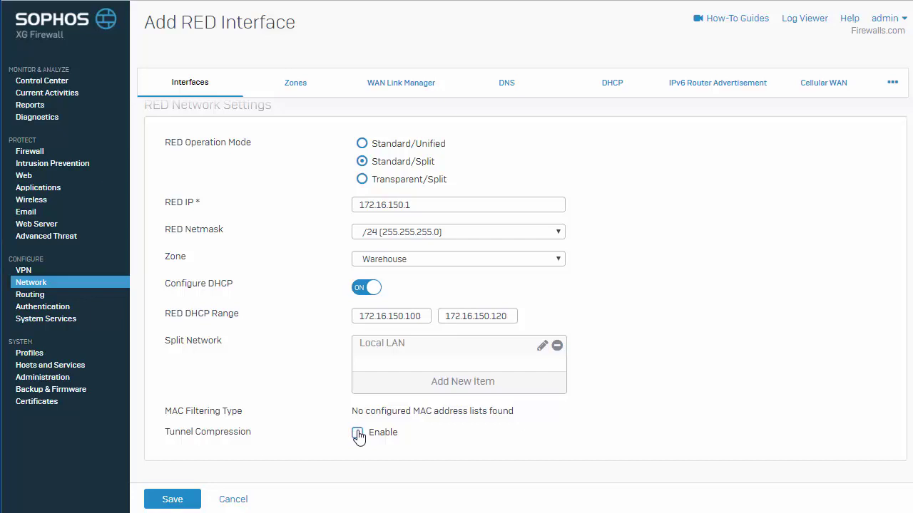
left_click(171, 499)
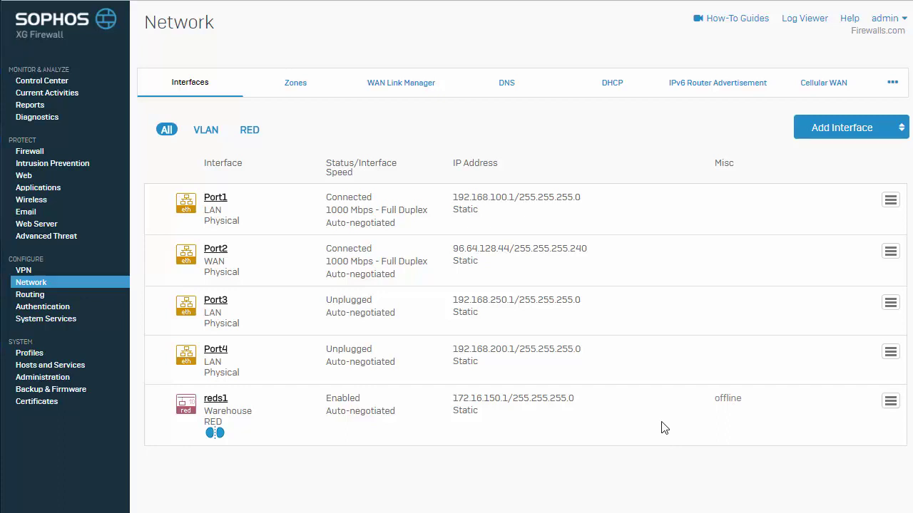
Go to the Firewall rules page.
left_click(29, 153)
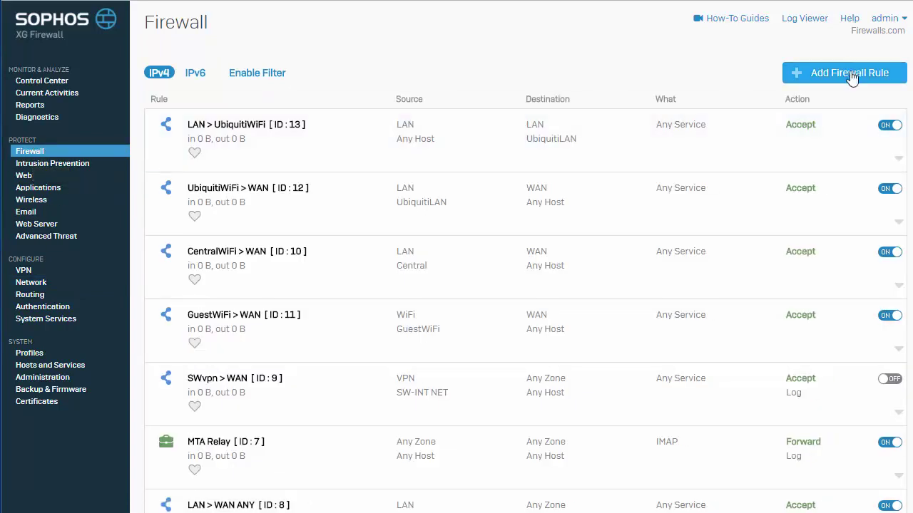
Create a user/network rule named 'Warehouse > LAN' with source zone Warehouse.
left_click(854, 75)
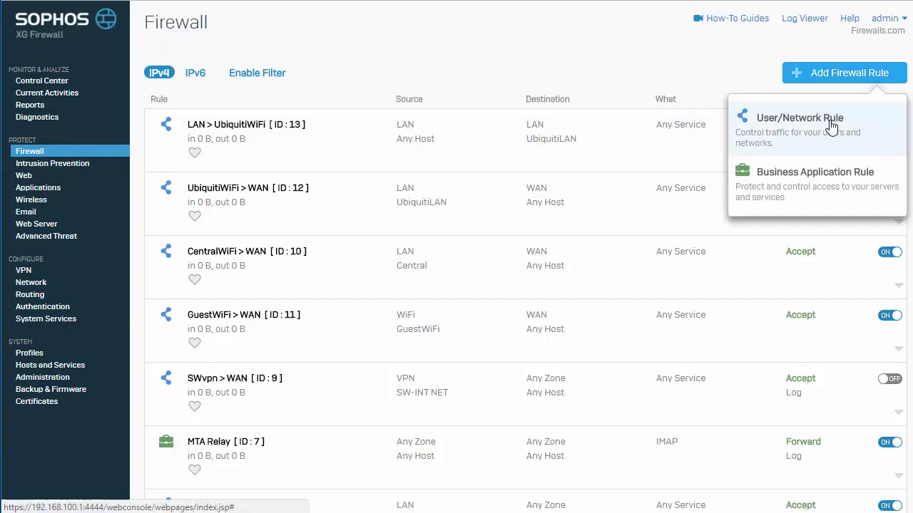
left_click(831, 125)
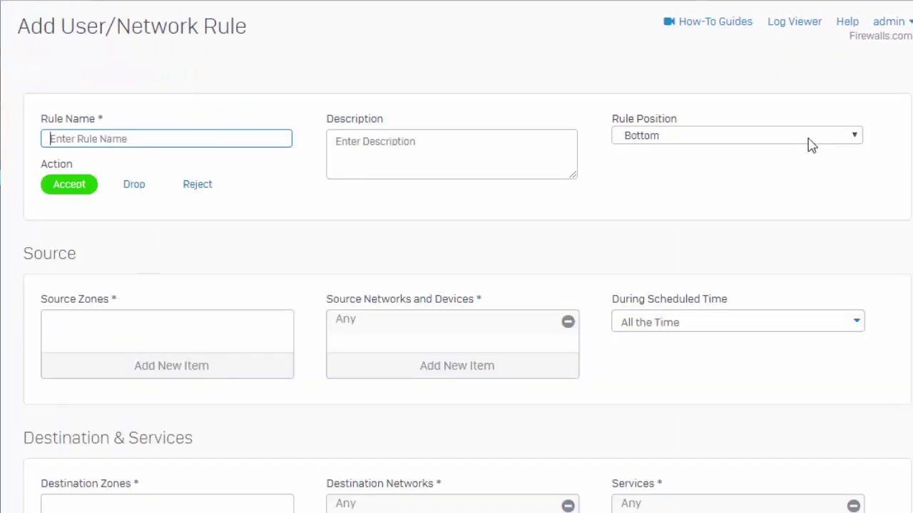
type("W")
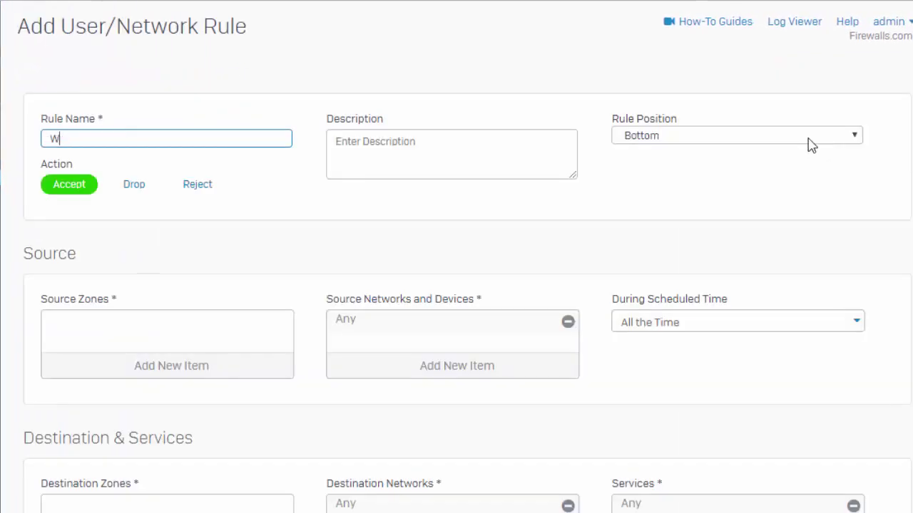
type("arehouse > LAN")
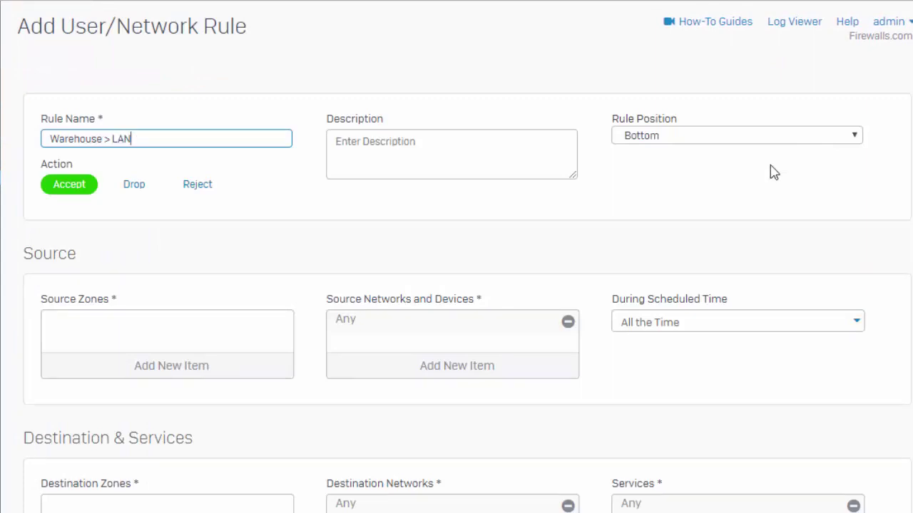
left_click(202, 375)
type("ware")
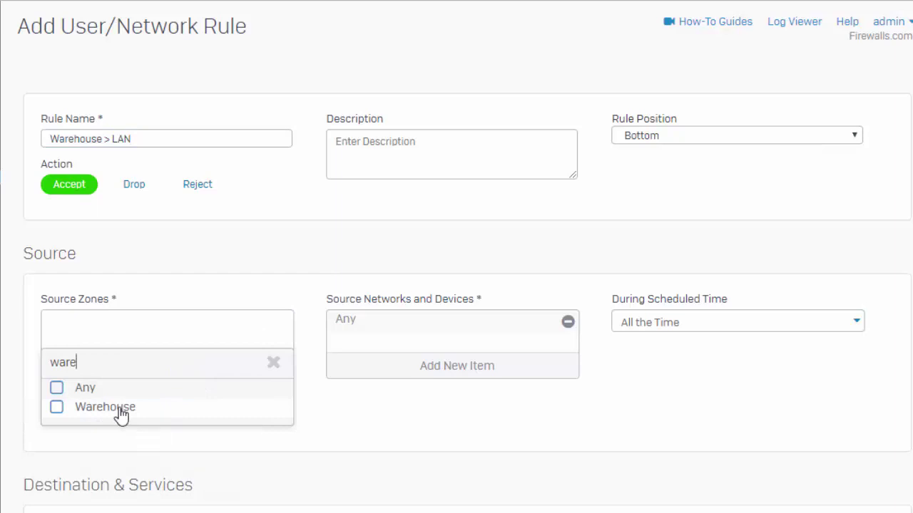
left_click(121, 411)
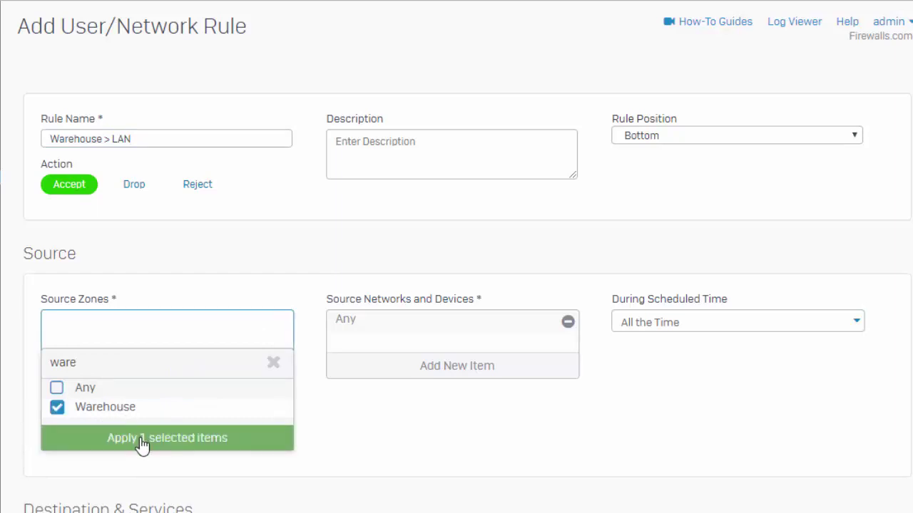
left_click(143, 443)
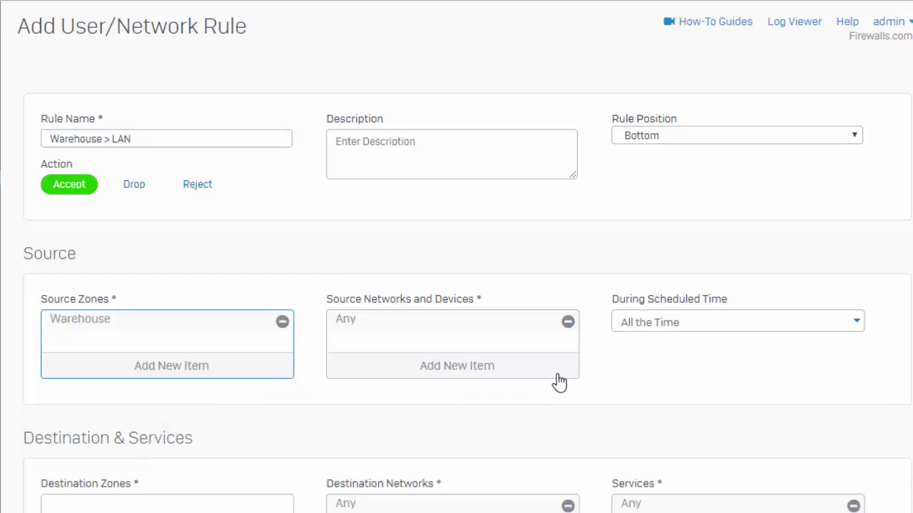
Set destination zone LAN and replace Any with Local LAN as the destination network.
scroll(591, 388, "down", 1)
left_click(167, 463)
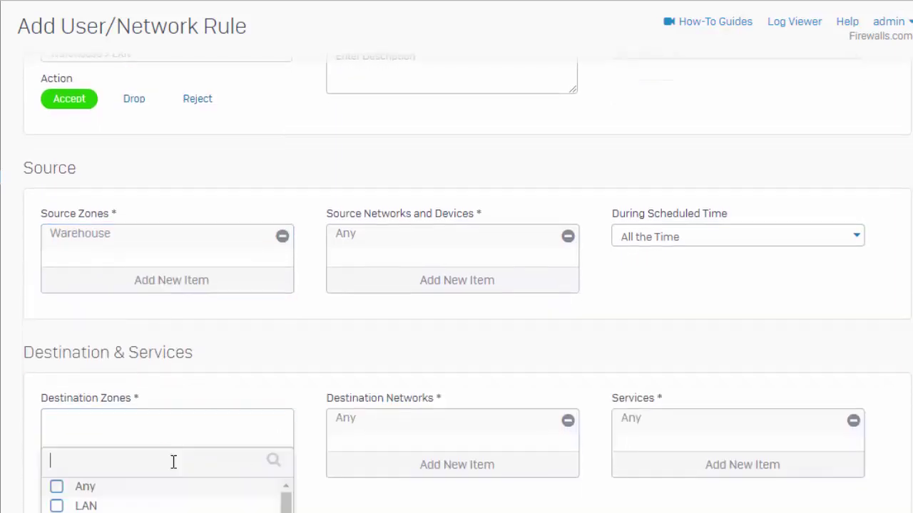
scroll(173, 460, "down", 1)
type("lan")
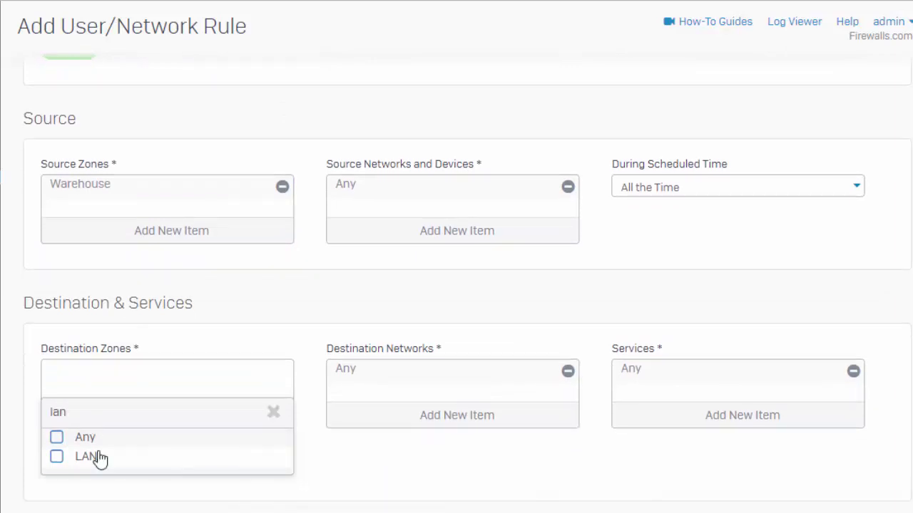
left_click(95, 457)
left_click(117, 489)
left_click(567, 372)
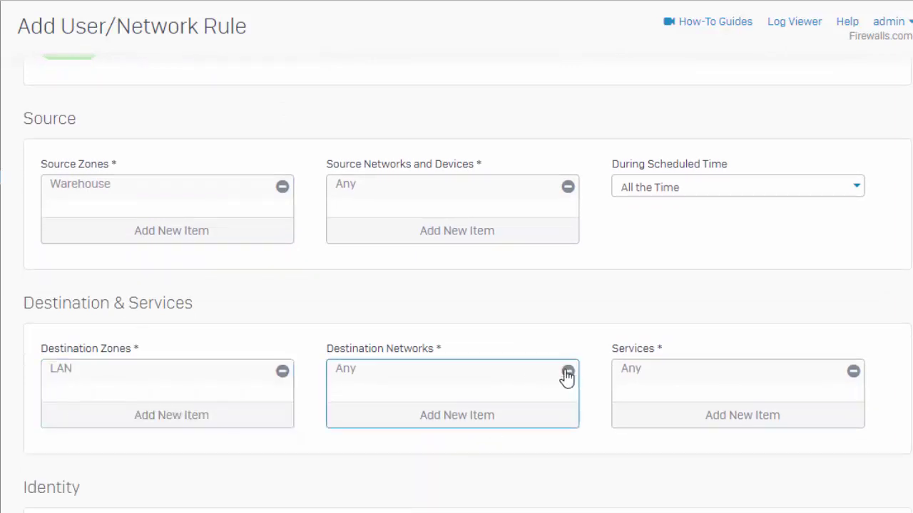
left_click(484, 420)
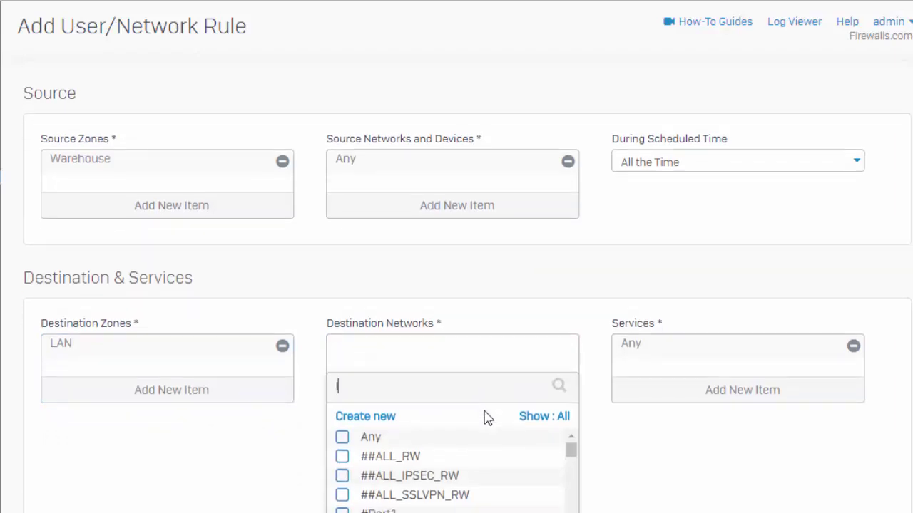
type("loc")
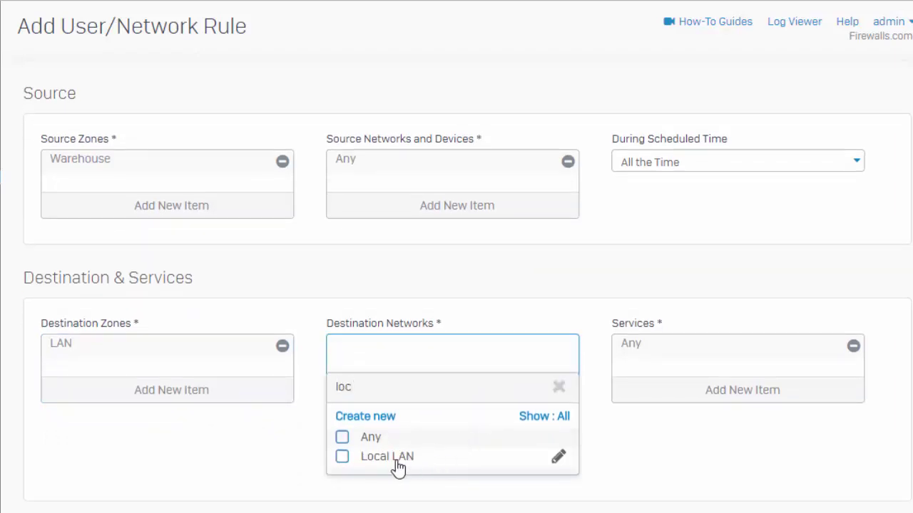
left_click(396, 460)
left_click(414, 490)
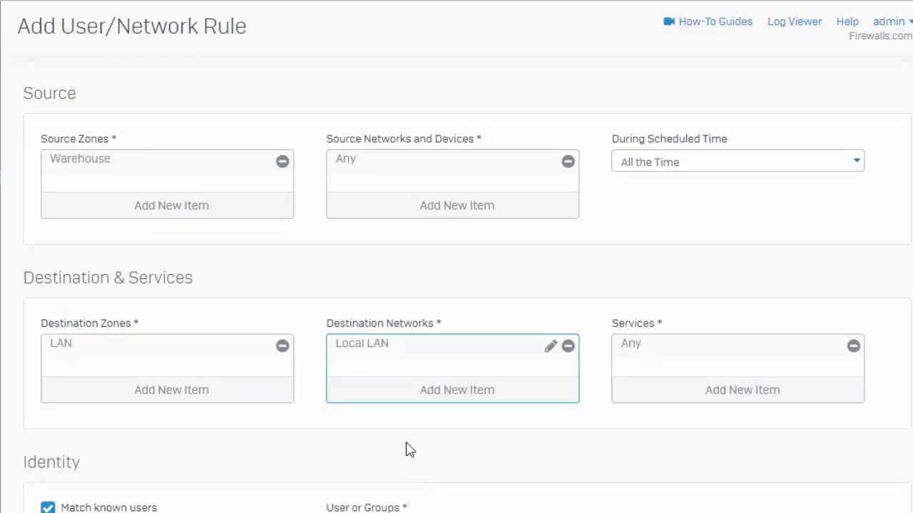
Turn off Match known users for the rule.
scroll(410, 450, "down", 2)
left_click(48, 343)
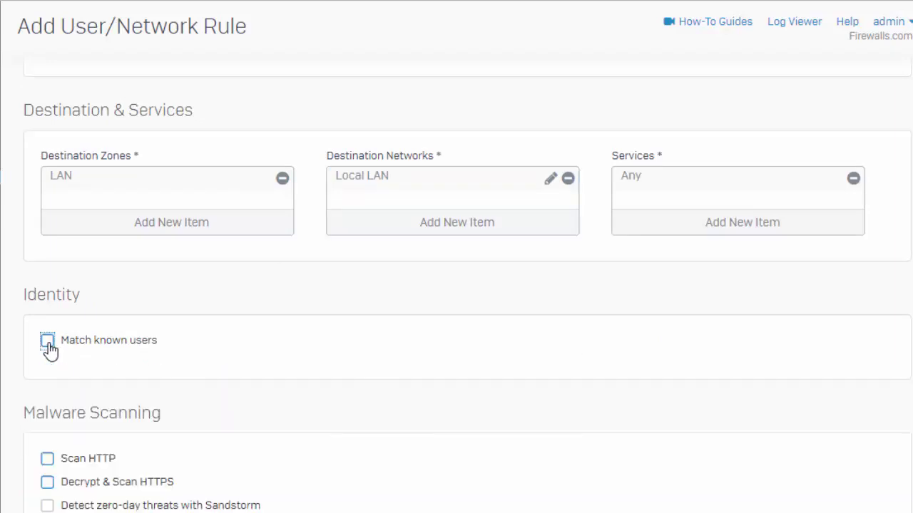
scroll(51, 349, "down", 1)
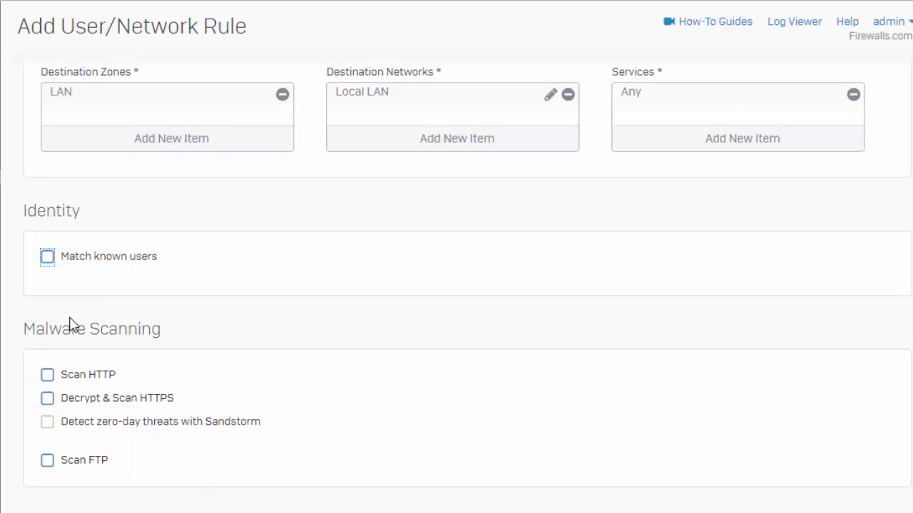
scroll(71, 325, "down", 1)
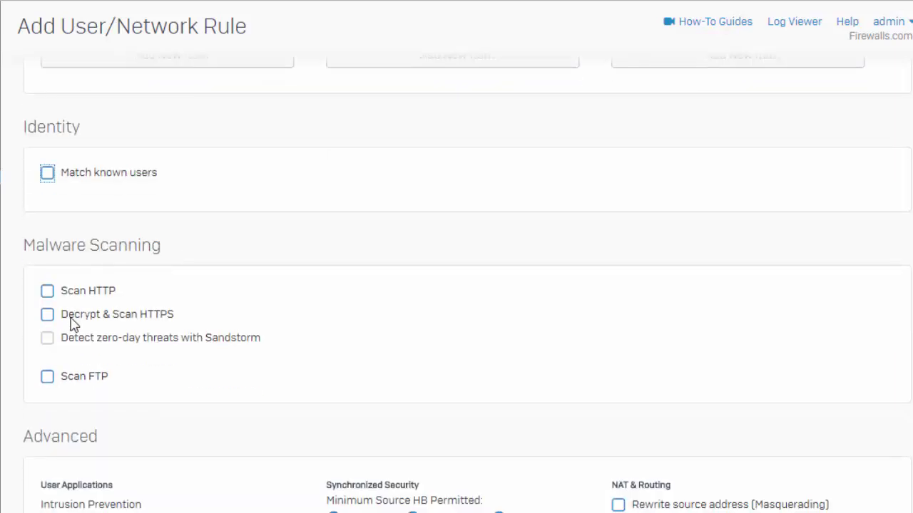
scroll(71, 324, "down", 3)
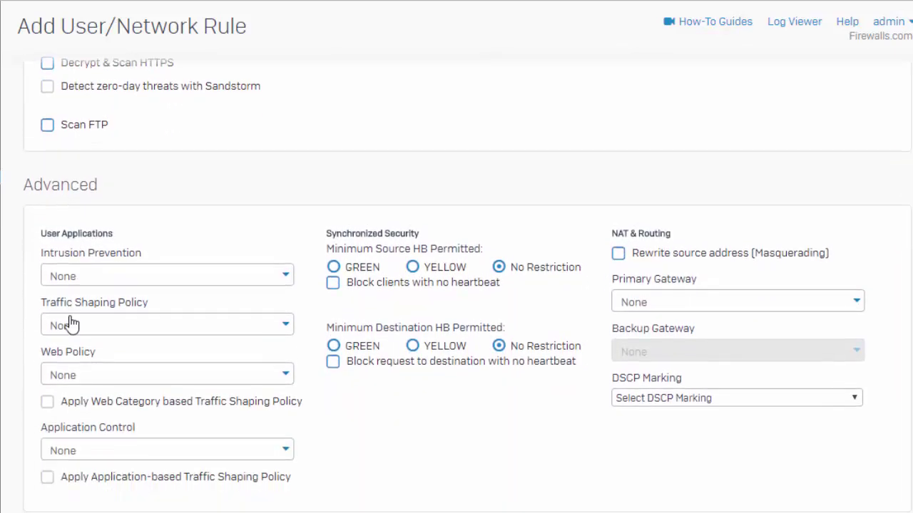
Use generalpolicy for intrusion prevention, enable firewall traffic logging, and save the rule.
left_click(86, 278)
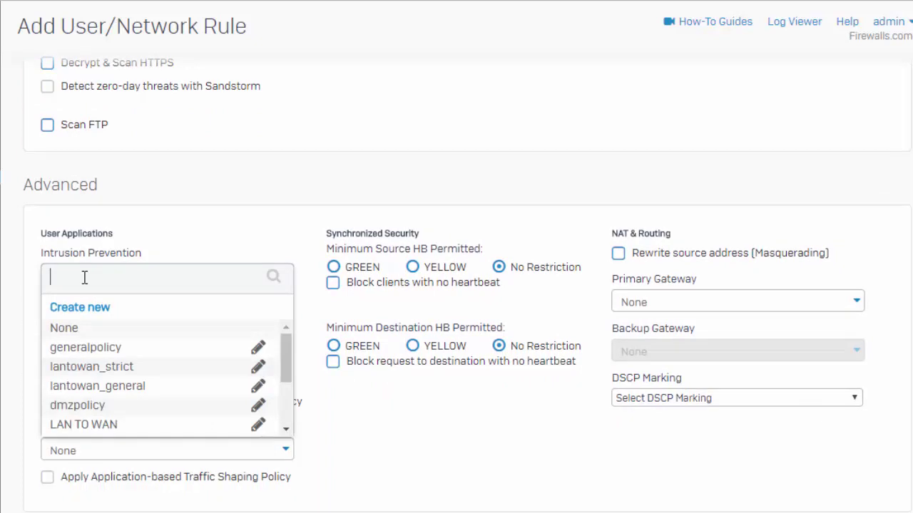
type("gen")
left_click(94, 349)
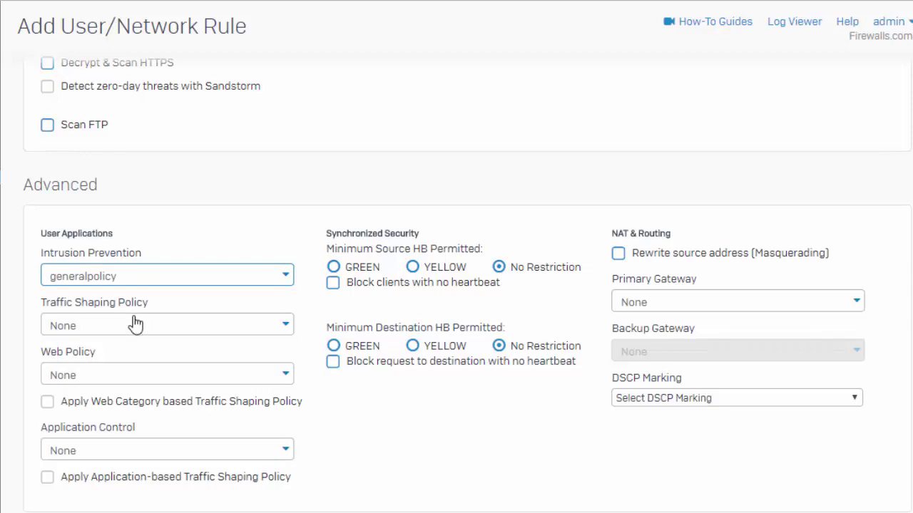
scroll(217, 293, "down", 1)
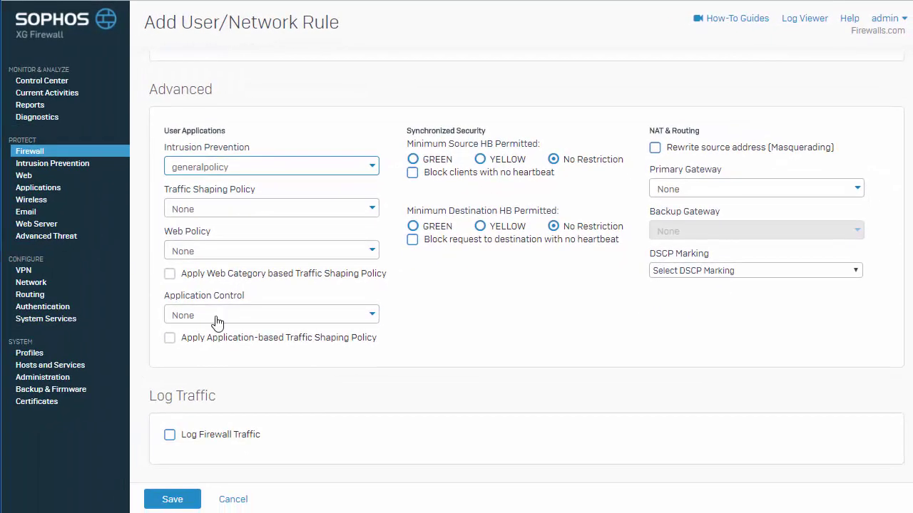
left_click(170, 435)
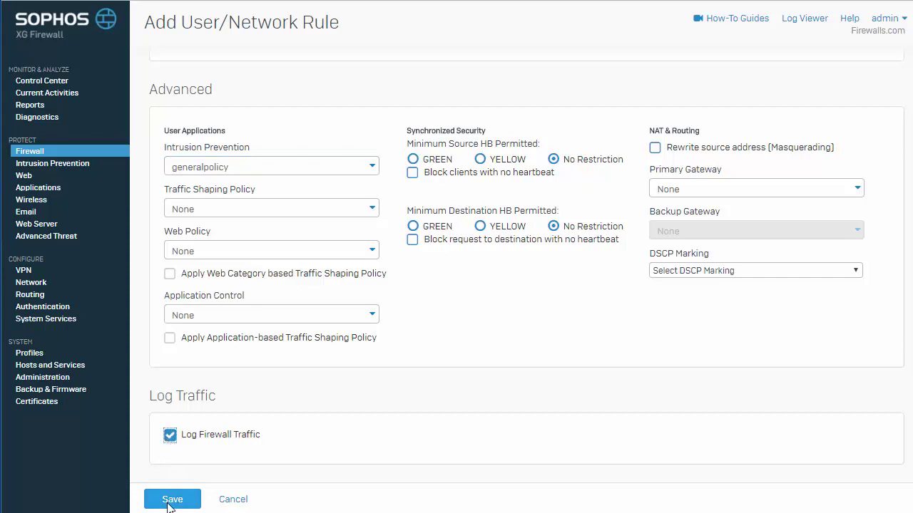
left_click(171, 501)
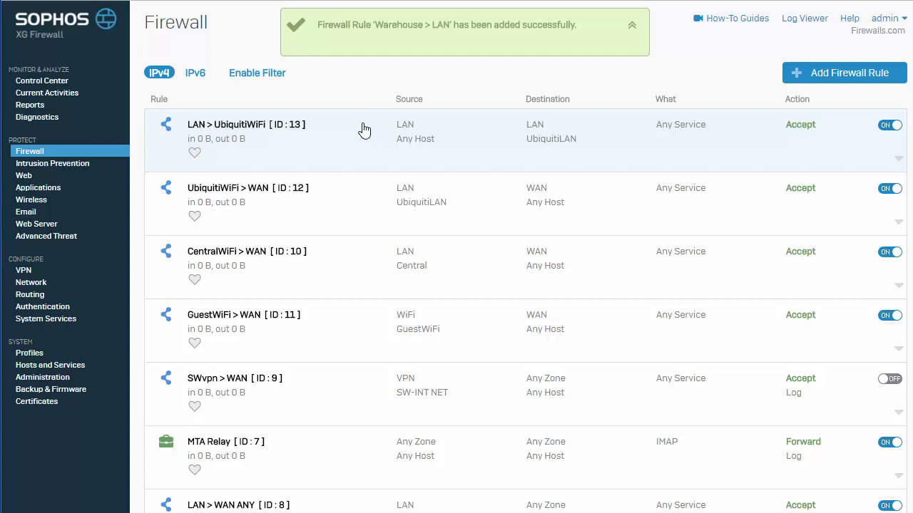
Return to the interface list and check reds1's WAN uplink IP 172.16.17.100.
left_click(35, 286)
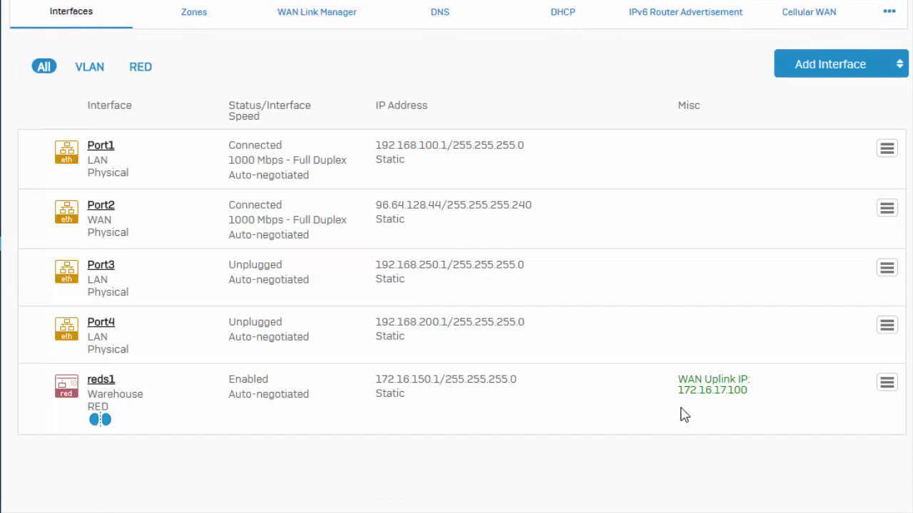
left_click_drag(678, 394, 753, 395)
left_click(727, 390)
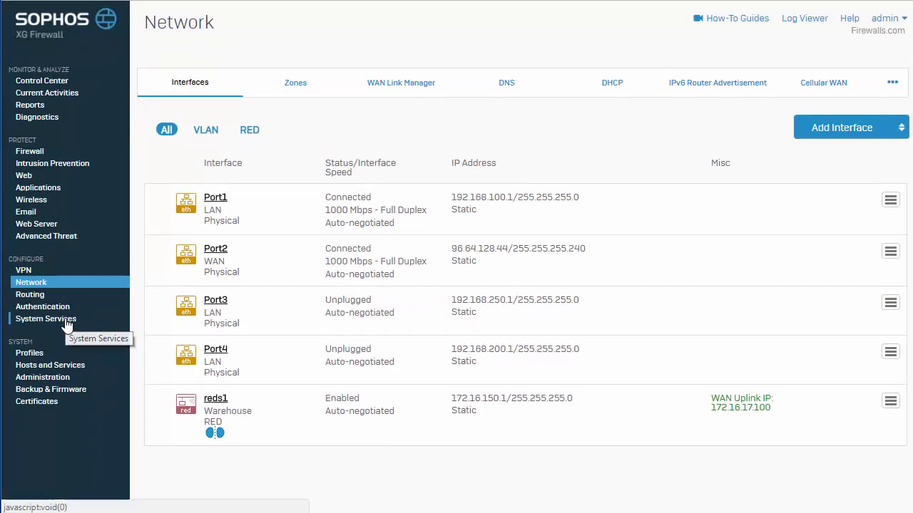
Enable Force TLS 1.2 and automatic device deauthorization after 60 minutes, then apply.
left_click(69, 318)
left_click(380, 88)
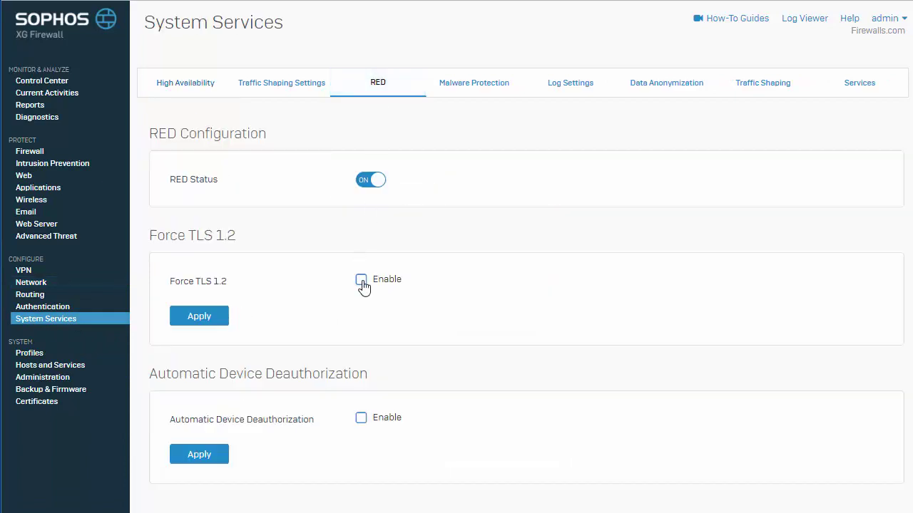
left_click(362, 283)
left_click(366, 425)
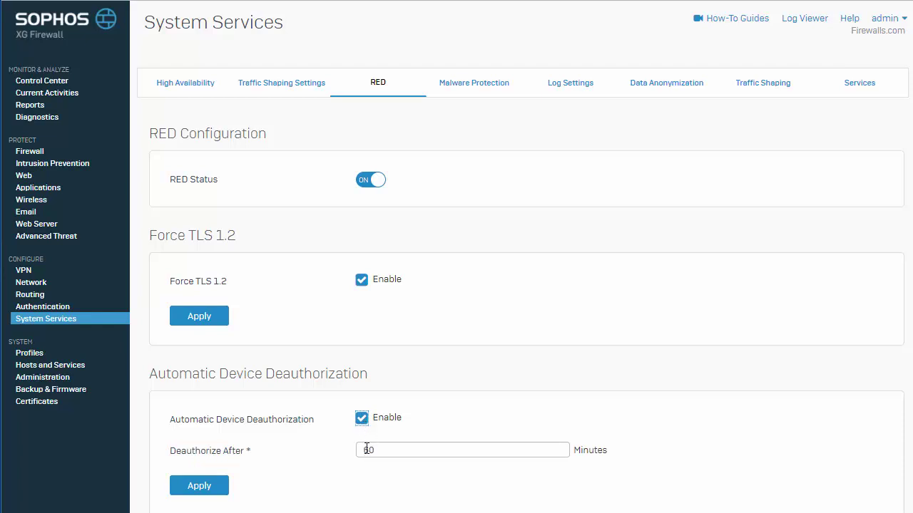
left_click_drag(430, 452, 364, 451)
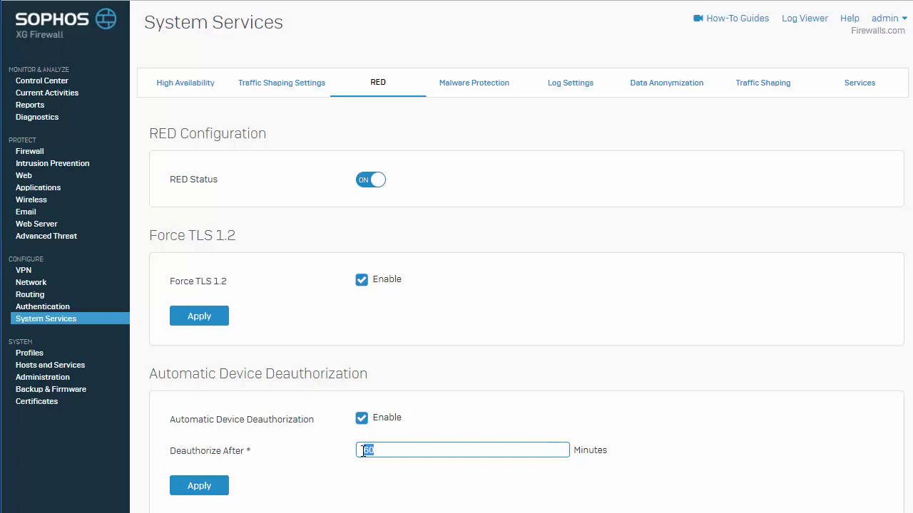
left_click(199, 487)
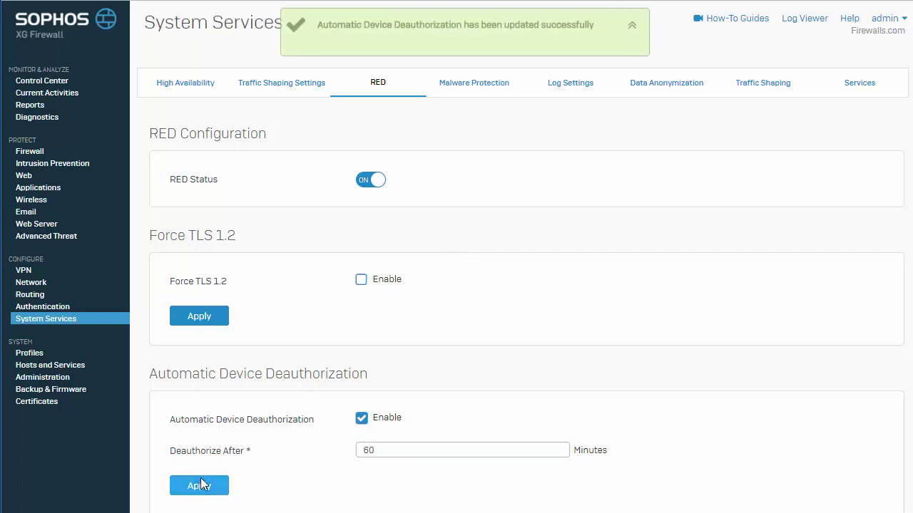